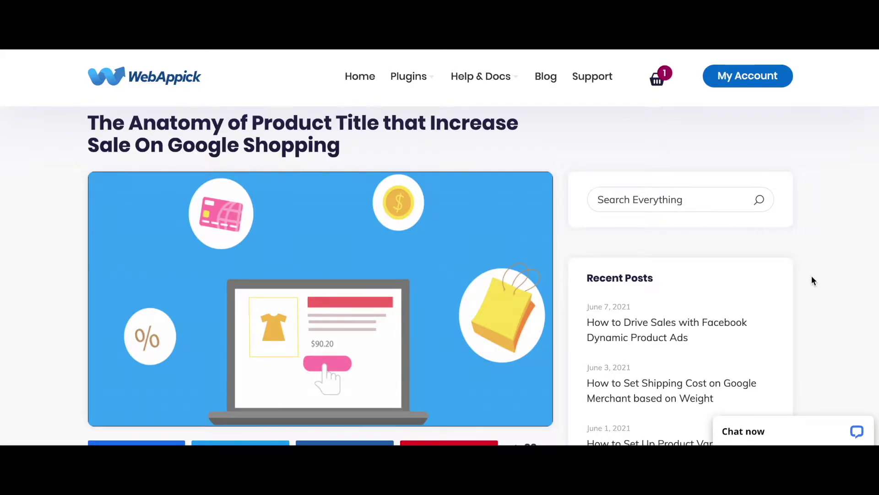
scroll(812, 277, "down", 15)
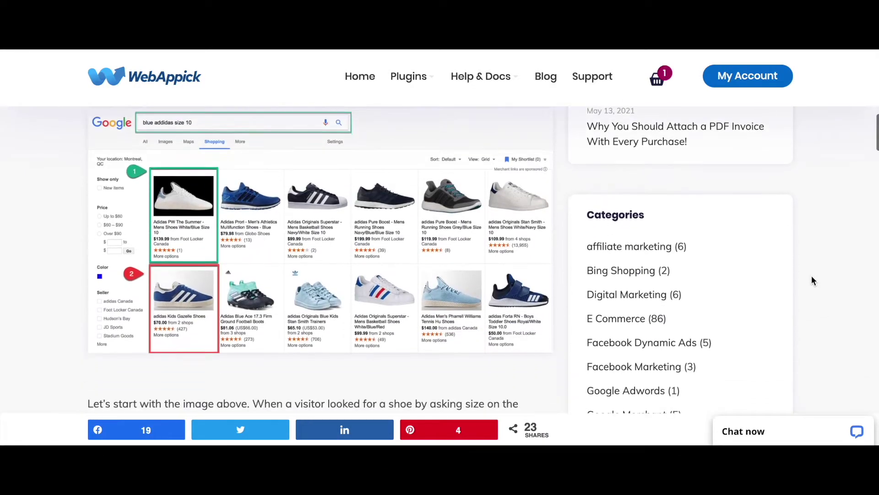
scroll(812, 276, "up", 1)
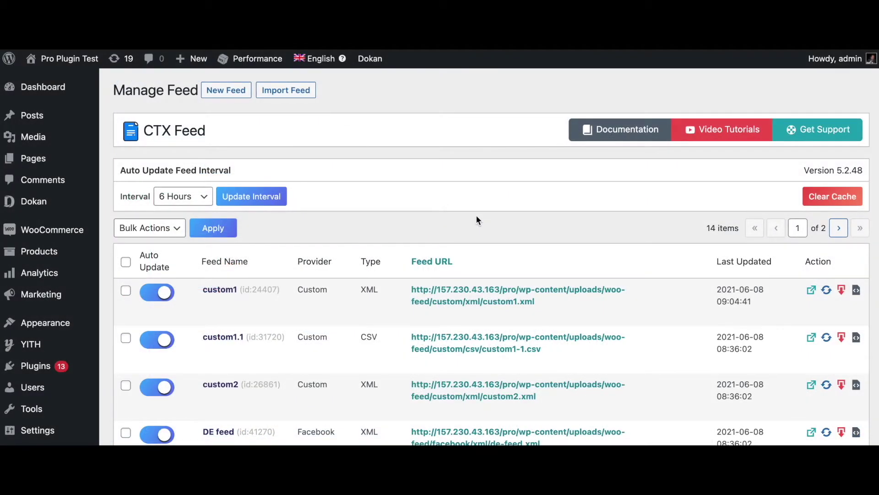
- Create a new CTX Feed attribute mapping named "Title with Brand" with "-" as the attribute separator
scroll(476, 220, "down", 6)
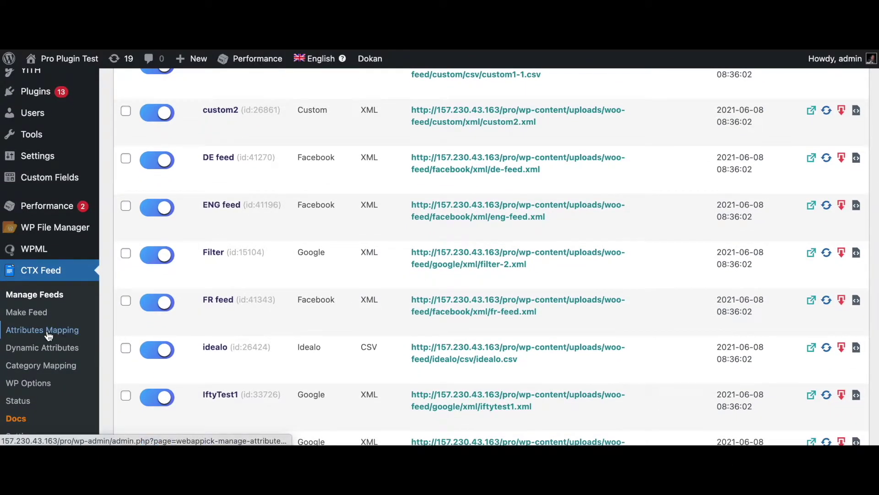
left_click(48, 334)
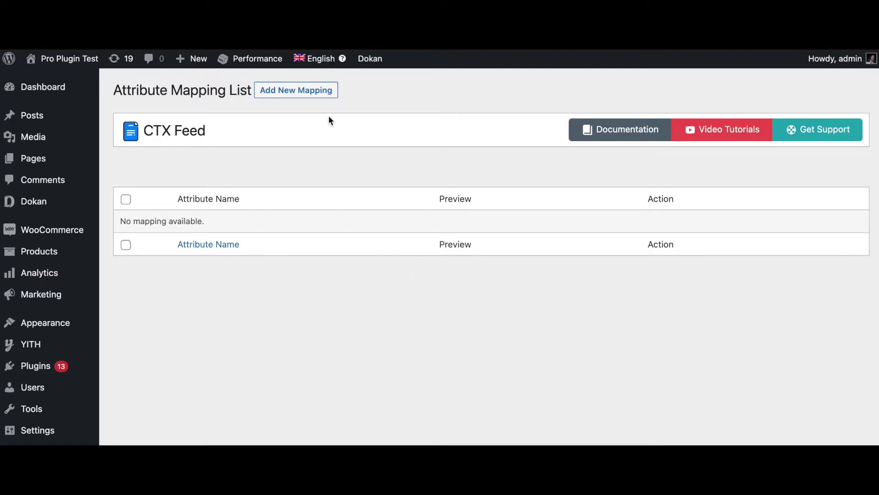
left_click(300, 96)
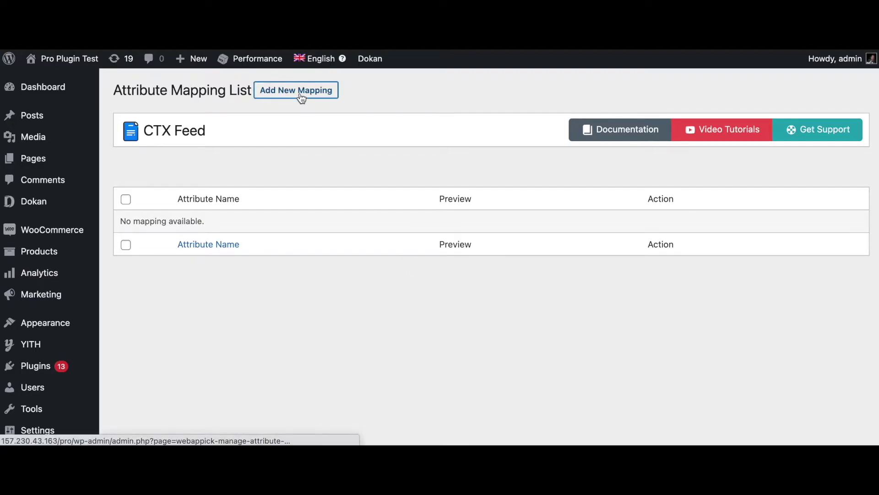
left_click(449, 176)
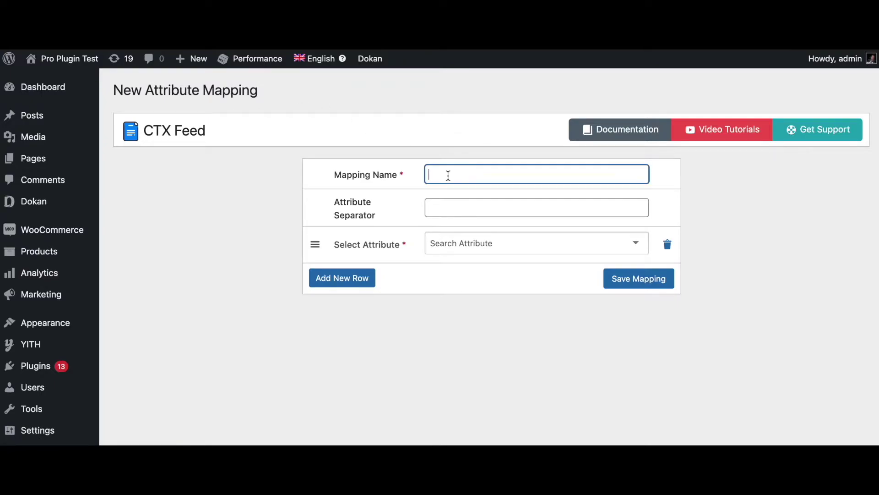
type("Title with Brand")
left_click(442, 208)
type("-")
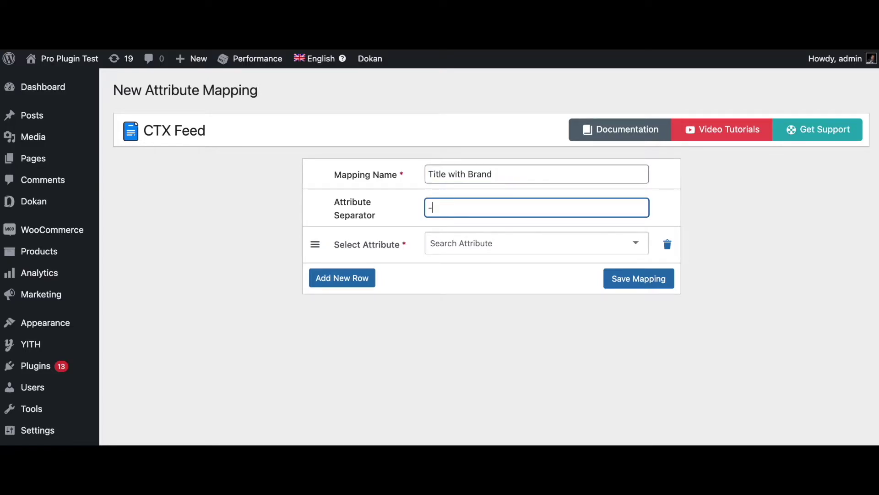
- Add the attributes Brand by Woo Feed [woo-feed-brand] and Product Title to the mapping in that order, and save it
left_click(441, 243)
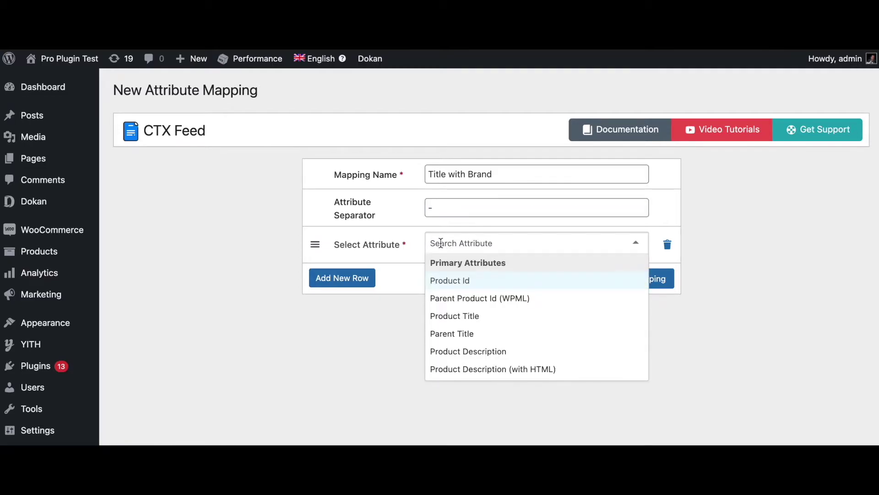
type("bra")
left_click(460, 318)
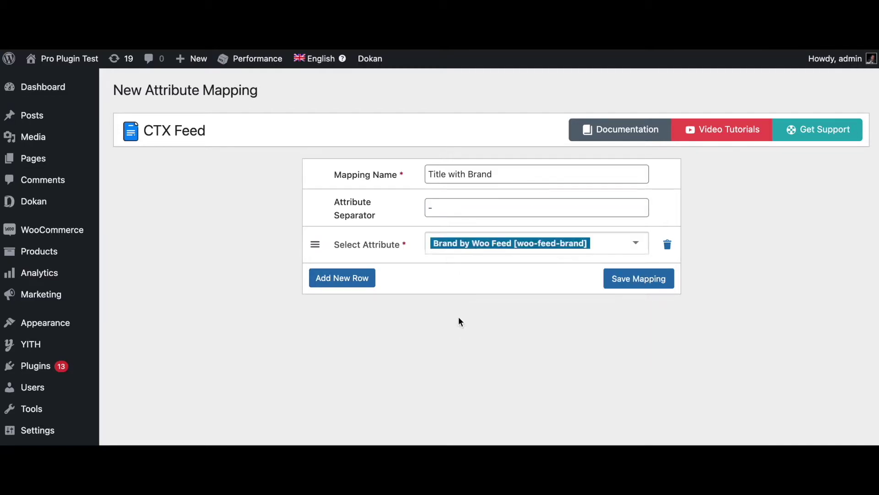
left_click(360, 280)
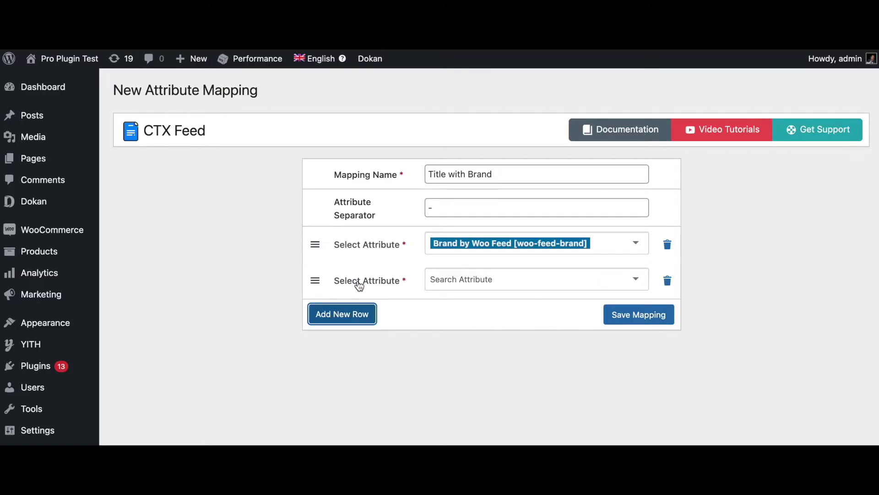
left_click(457, 280)
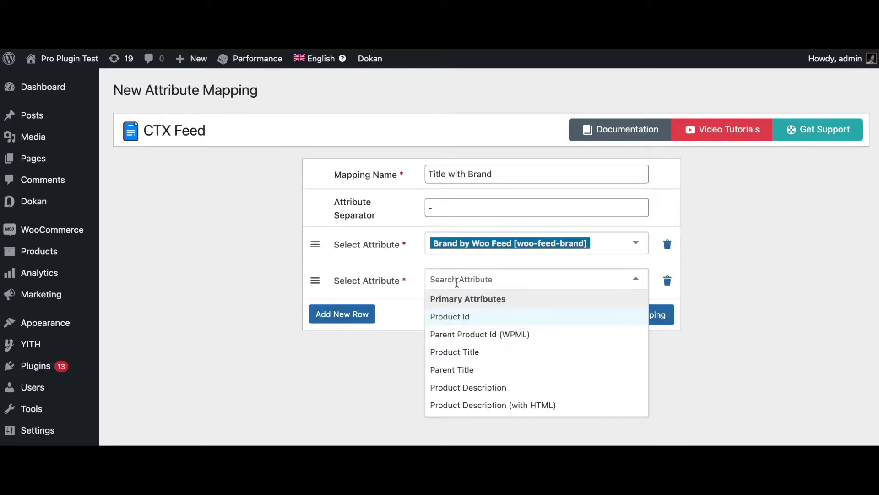
left_click(462, 353)
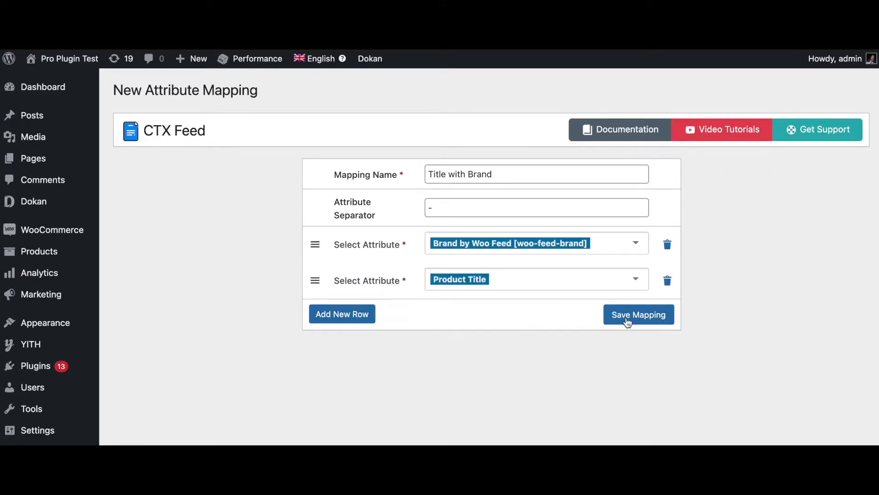
left_click(655, 320)
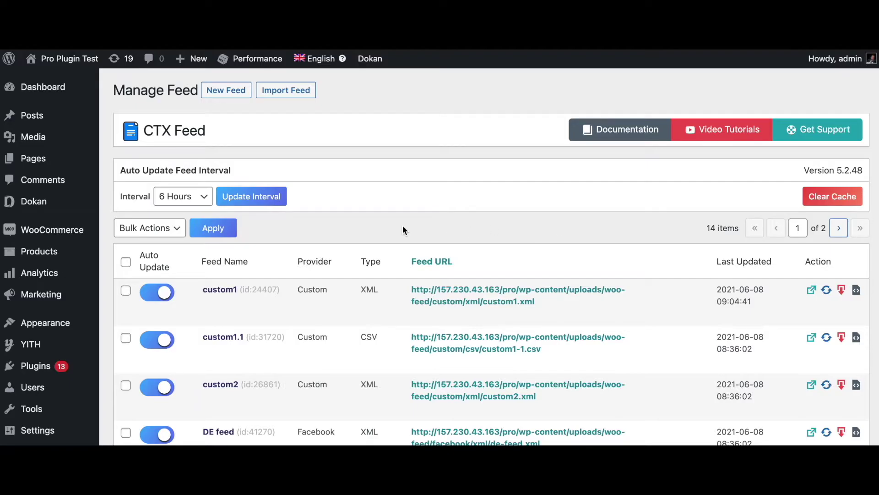
- In the custom1 feed, set the title attribute's value to the Title with Brand mapping, and update and generate the feed
left_click(227, 290)
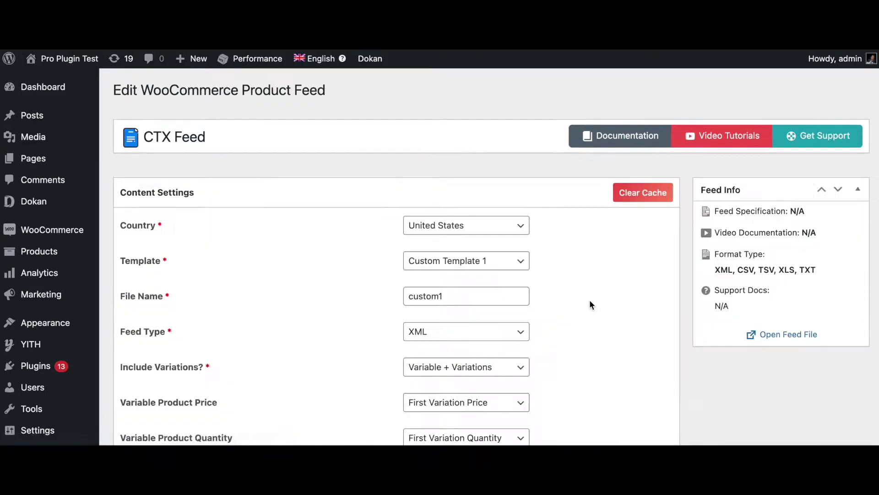
scroll(579, 342, "down", 4)
scroll(577, 344, "down", 10)
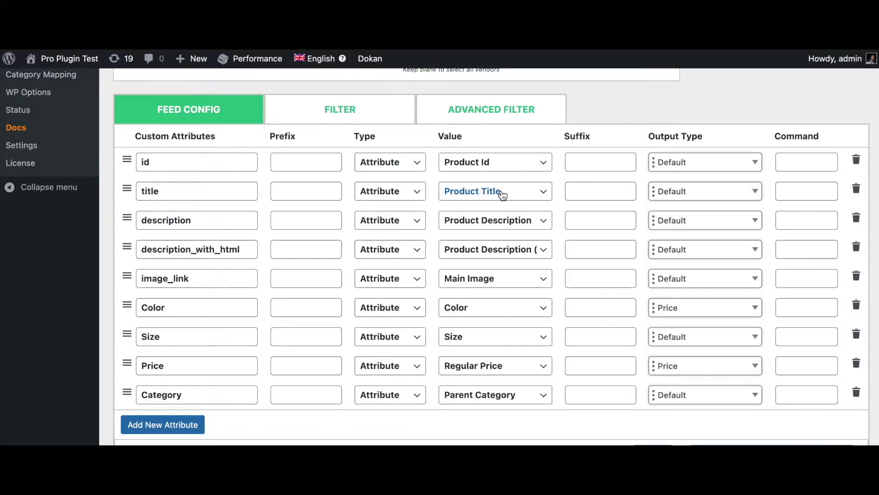
left_click(502, 195)
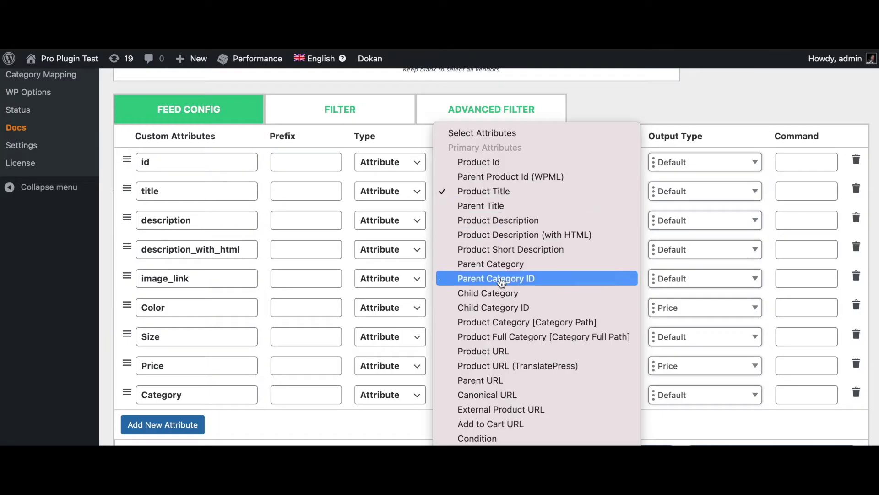
scroll(502, 281, "down", 15)
scroll(502, 281, "down", 15)
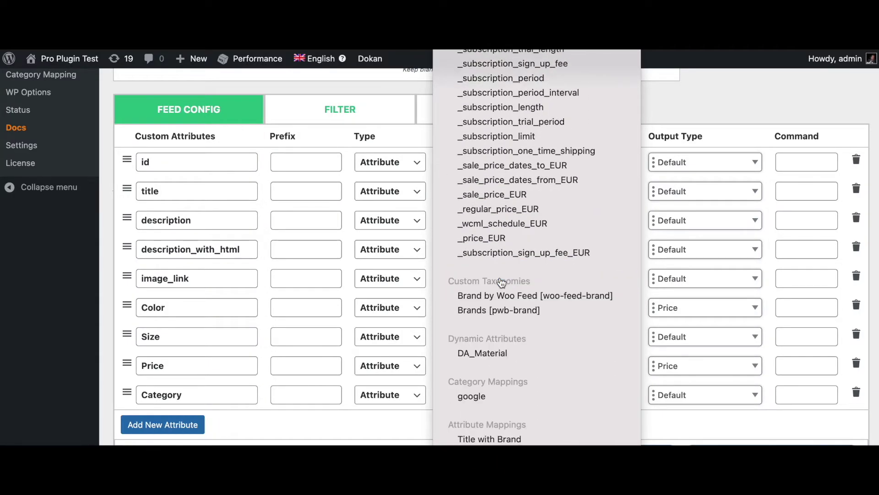
left_click(489, 439)
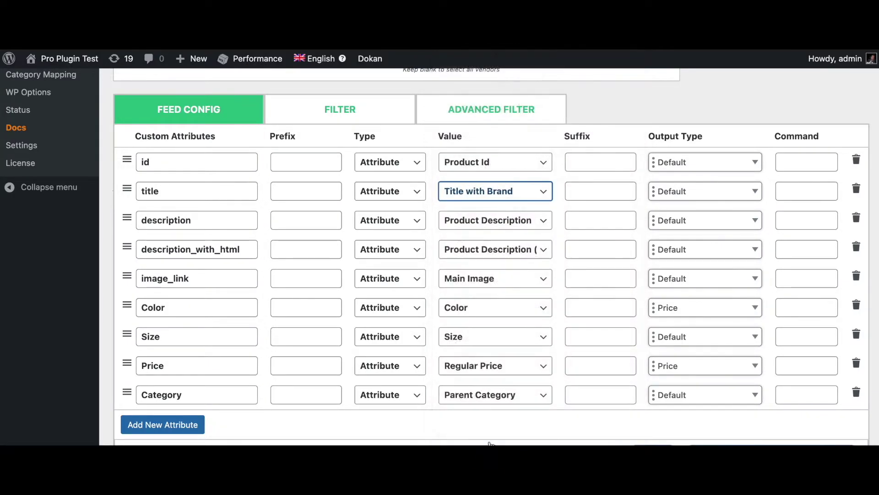
scroll(531, 428, "down", 1)
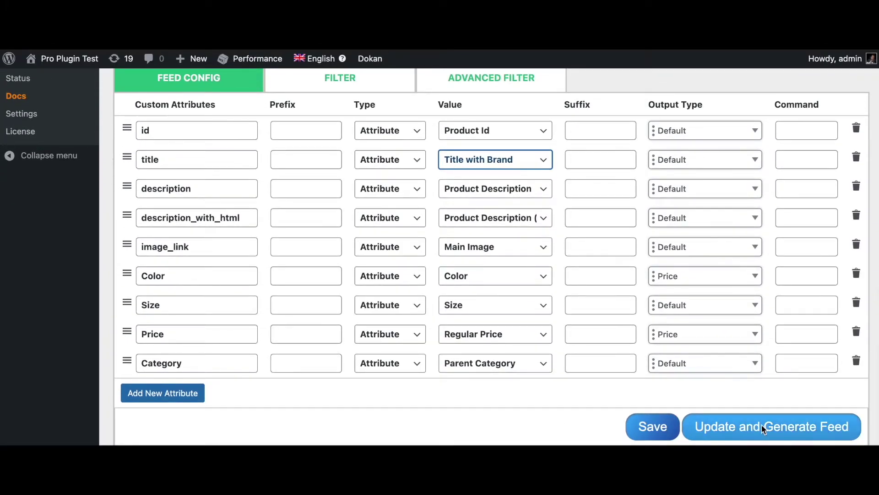
left_click(764, 425)
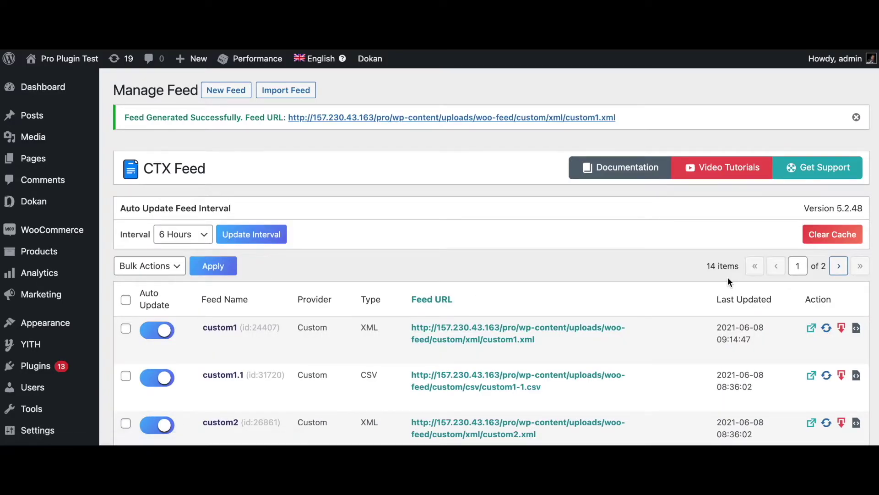
- Download the custom1 feed file and examine the brand and product name in both product titles
left_click(843, 329)
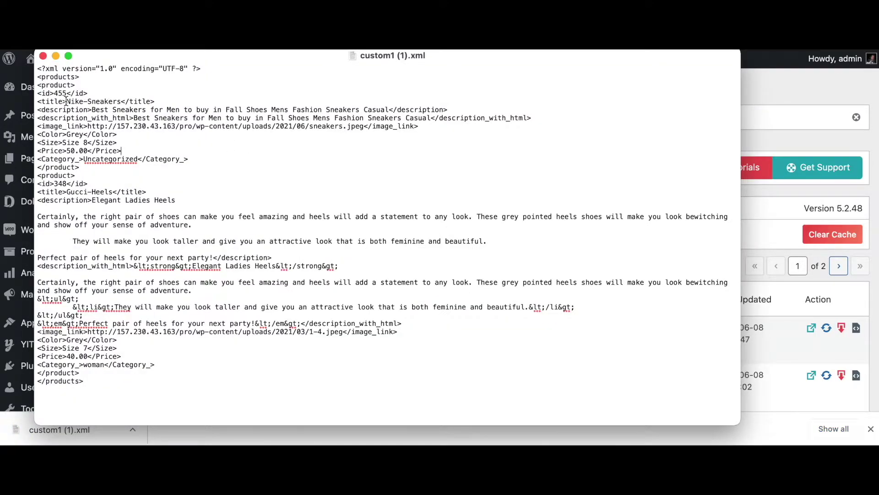
left_click_drag(67, 100, 86, 100)
left_click(85, 100)
triple_click(108, 100)
left_click(113, 151)
double_click(75, 192)
left_click(89, 193)
double_click(102, 191)
left_click(772, 140)
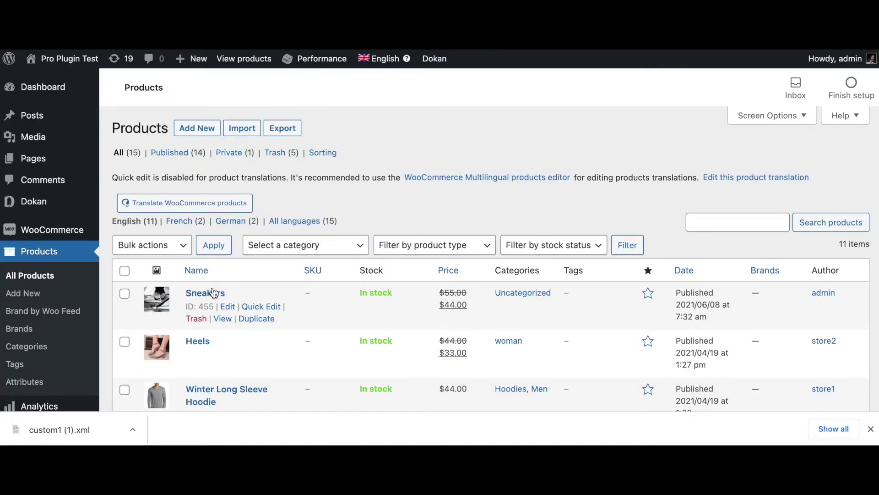
- Open the Sneakers product for editing and check its Brand by Woo Feed setting and product name
left_click(213, 292)
scroll(473, 301, "down", 10)
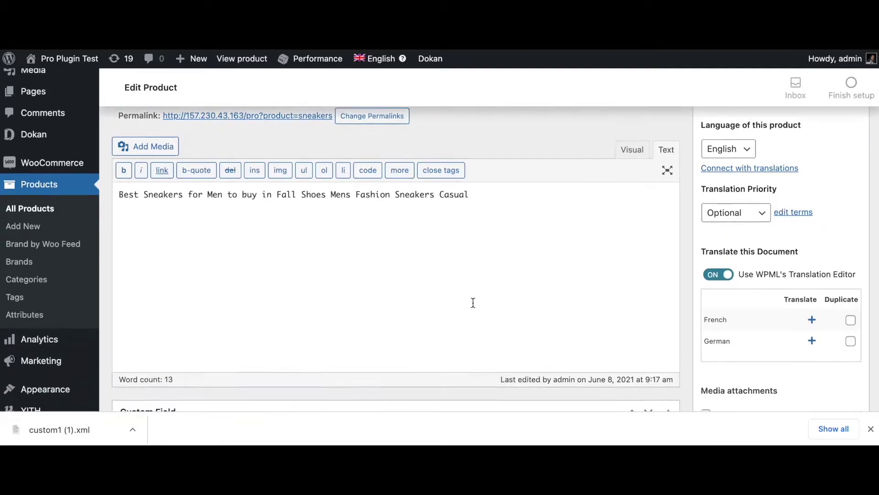
scroll(473, 301, "down", 3)
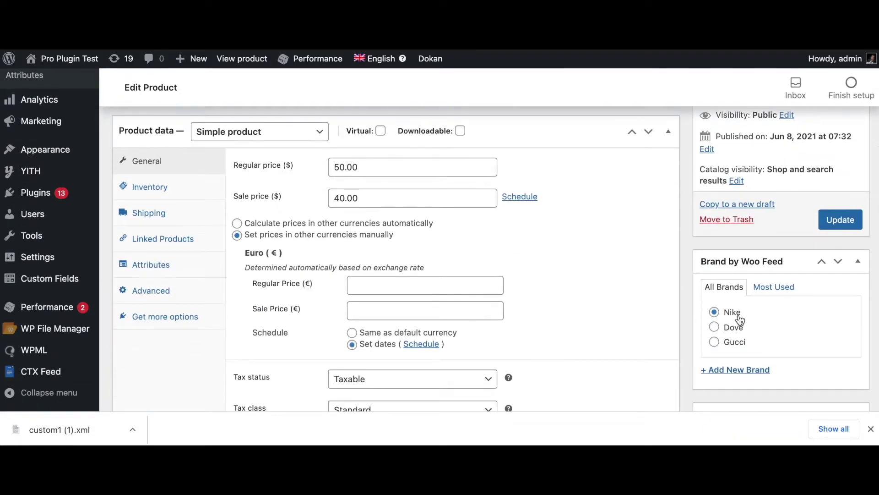
scroll(554, 251, "up", 15)
scroll(551, 250, "up", 3)
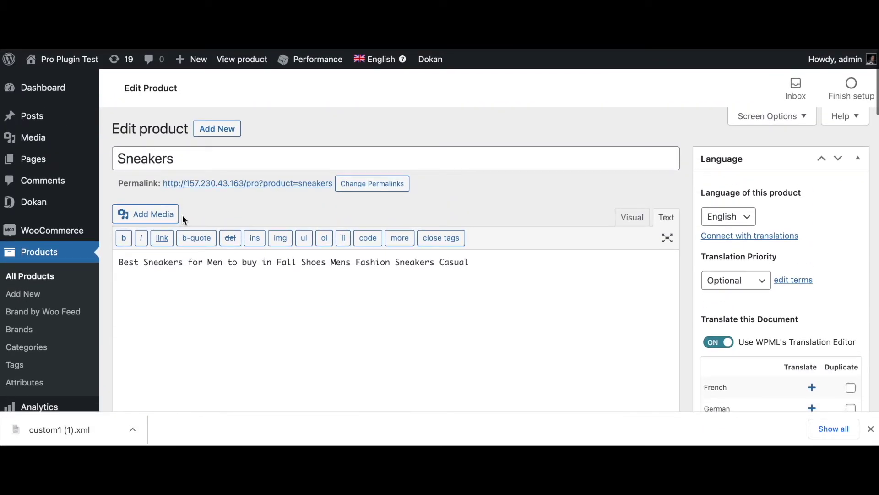
- Return to the product list, open the Heels product and check its Brand by Woo Feed setting
left_click(55, 252)
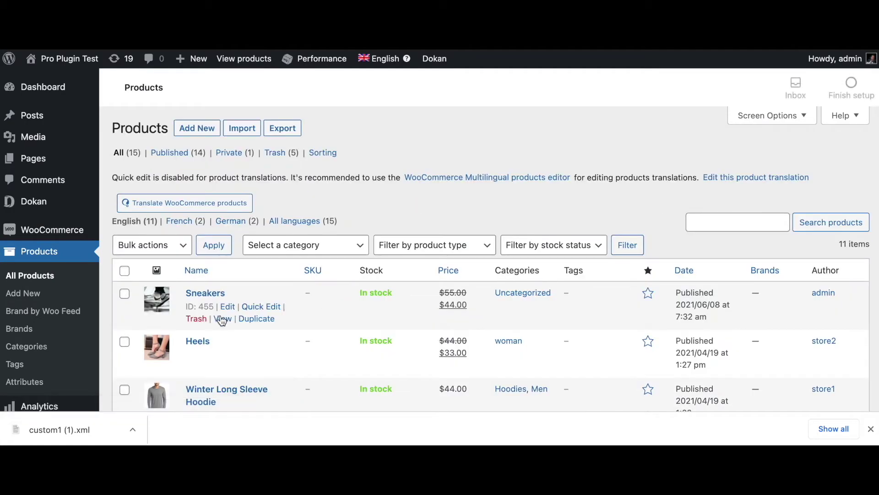
left_click(198, 342)
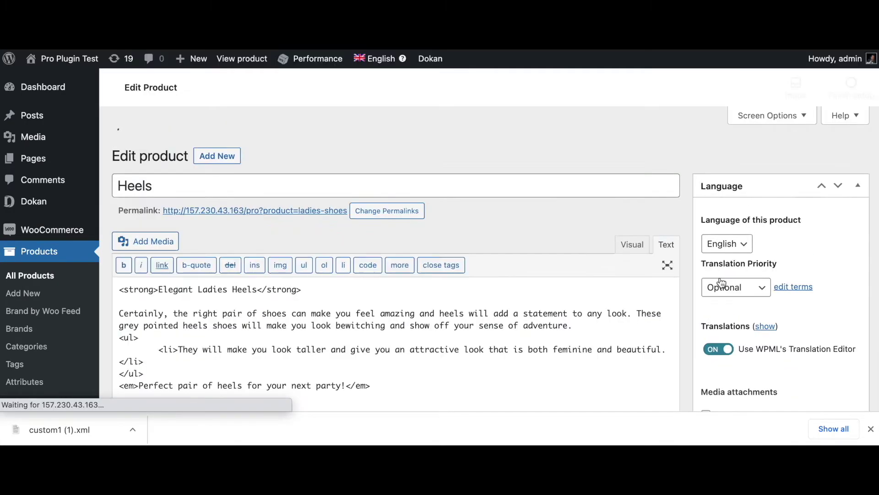
scroll(720, 282, "down", 10)
scroll(719, 282, "down", 3)
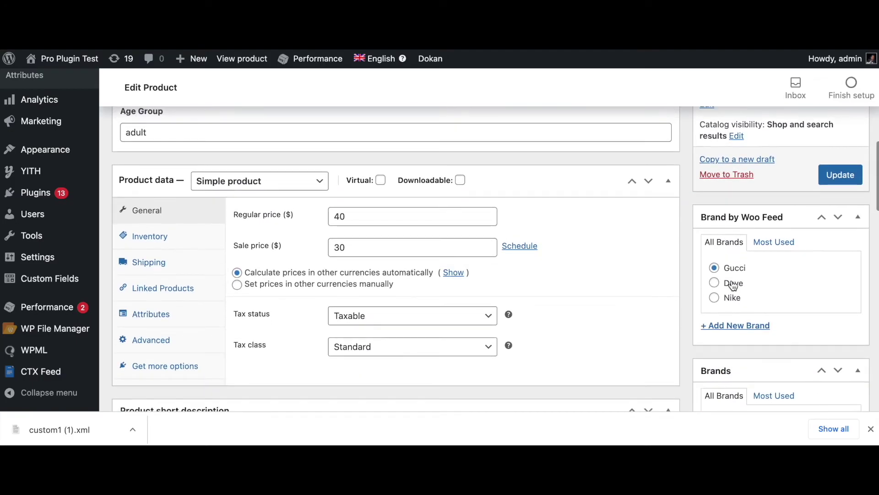
scroll(655, 281, "up", 6)
scroll(655, 280, "up", 3)
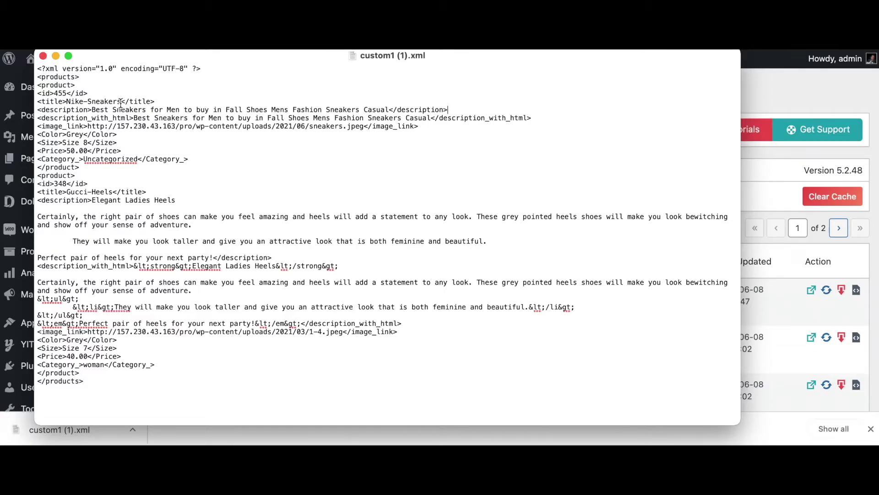
- Highlight the first product's full title in the downloaded custom1 XML file and return to the feed list
left_click_drag(120, 101, 66, 102)
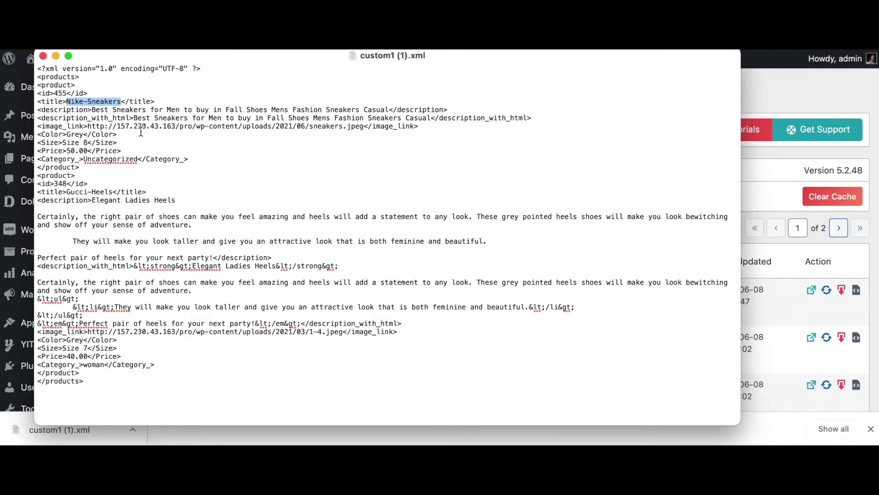
left_click(759, 100)
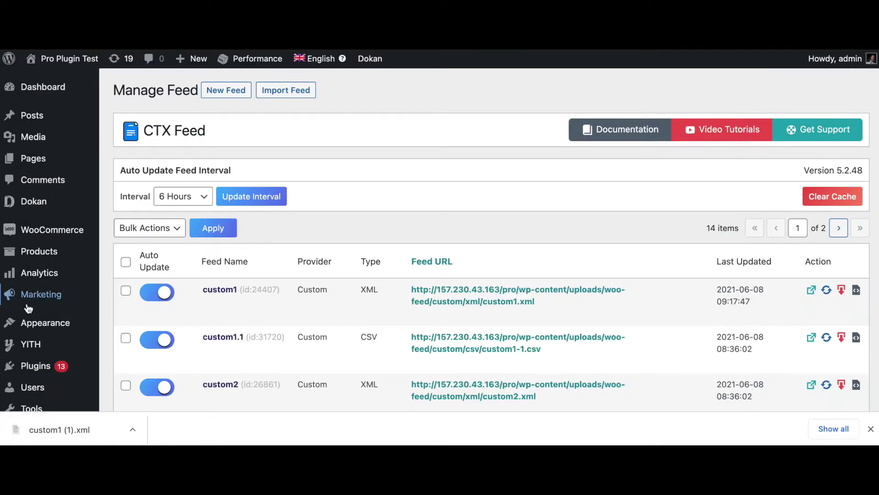
- Start a new attribute mapping in CTX Feed and name it "Extended Product Title"
scroll(28, 308, "down", 9)
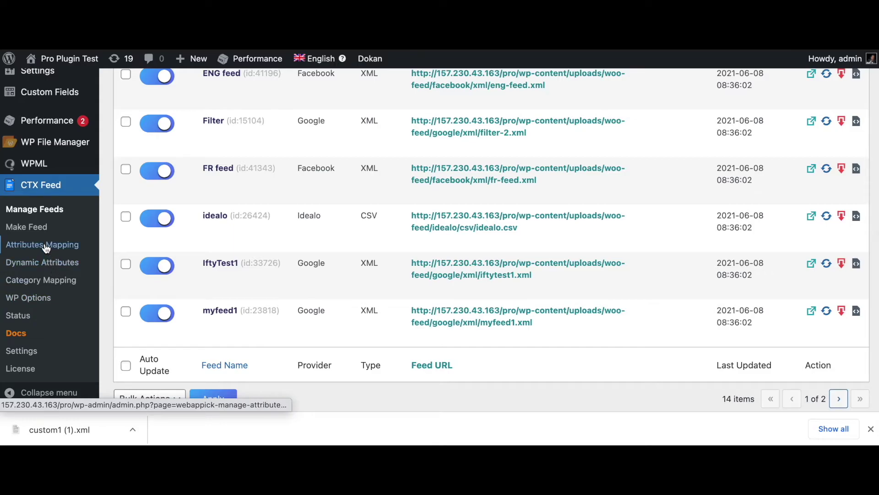
left_click(46, 247)
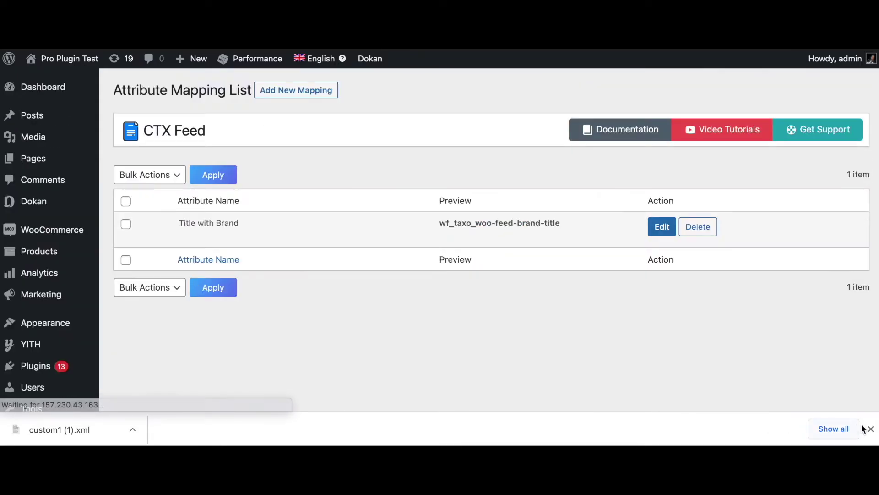
left_click(871, 429)
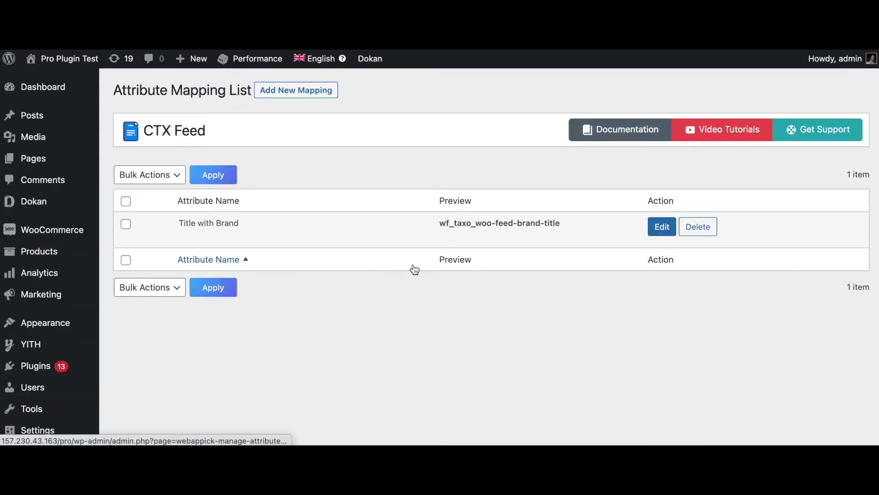
left_click(290, 97)
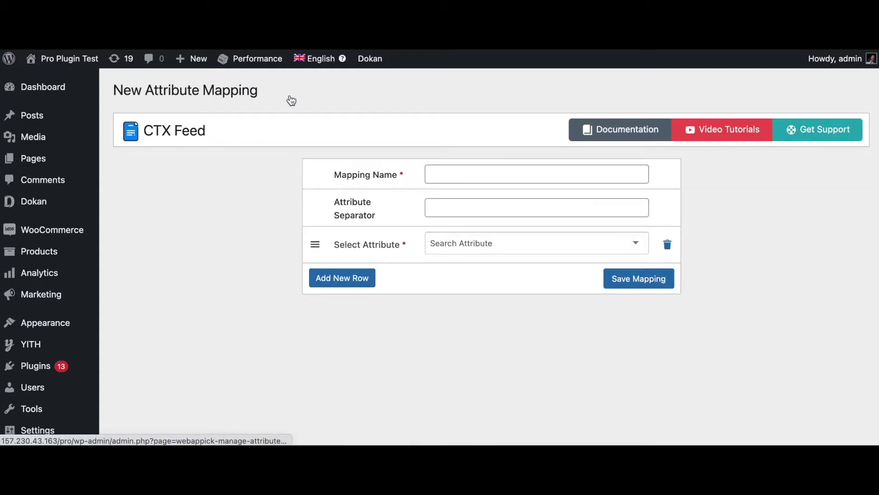
left_click(451, 175)
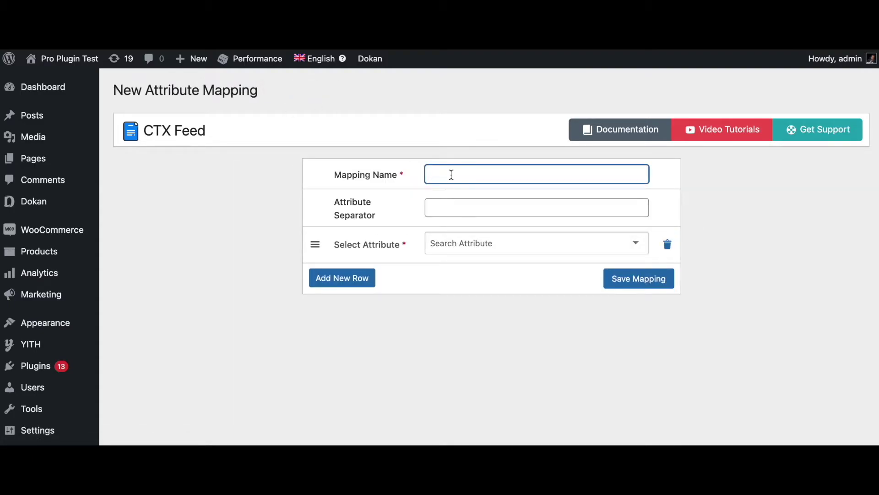
type("Extented Product Title")
right_click(439, 173)
left_click(447, 183)
left_click(516, 349)
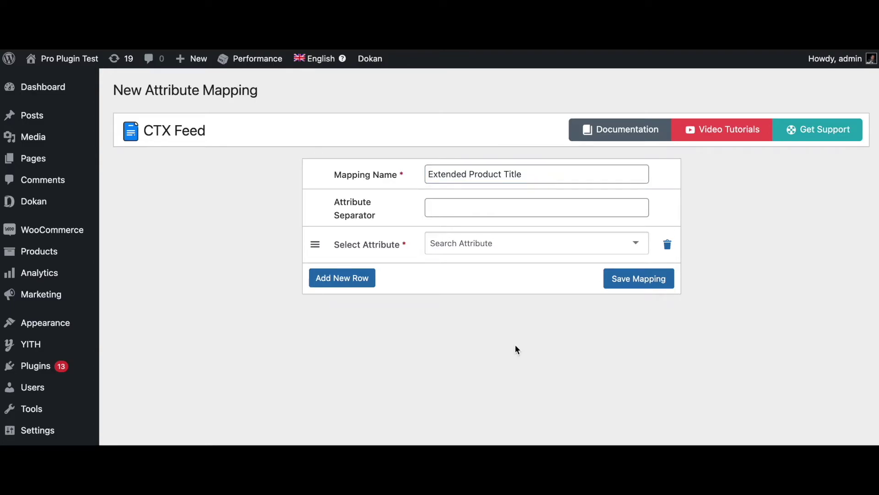
- Set the mapping's first attribute to Brand by Woo Feed [woo-feed-brand] and add Season as the second attribute
left_click(457, 243)
type("brand")
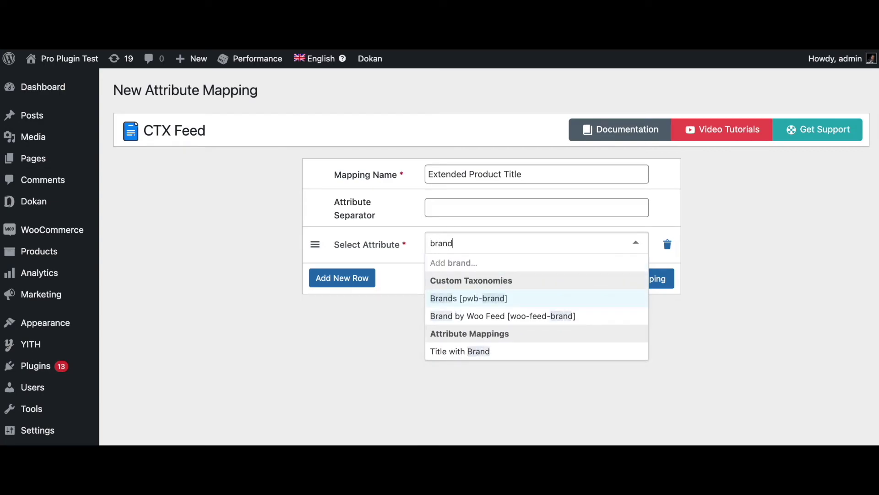
left_click(465, 315)
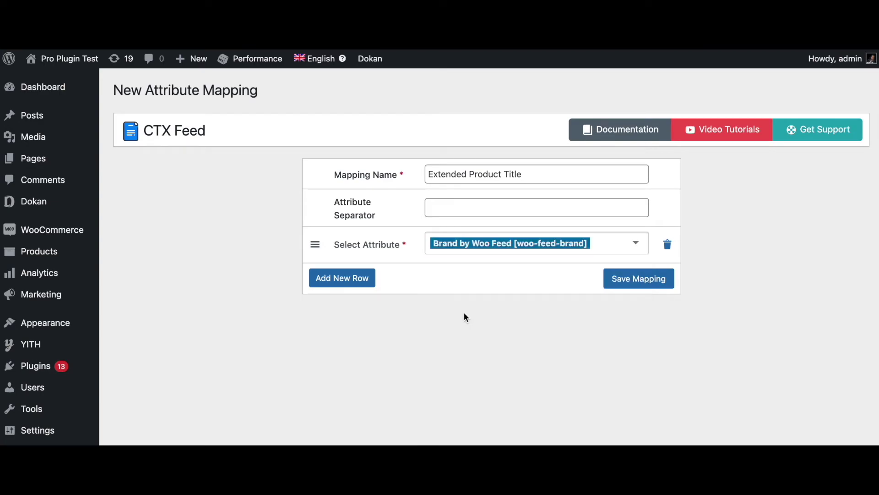
left_click(365, 283)
left_click(452, 281)
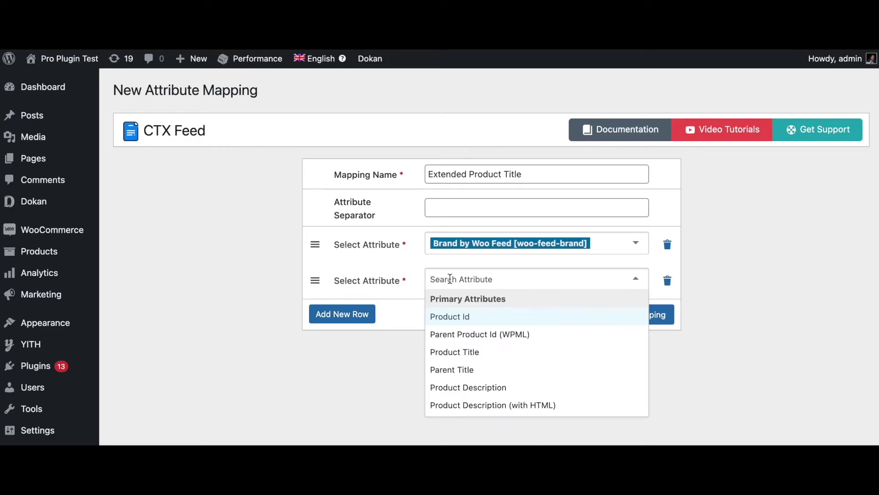
type("sen")
key("BackSpace")
left_click(455, 333)
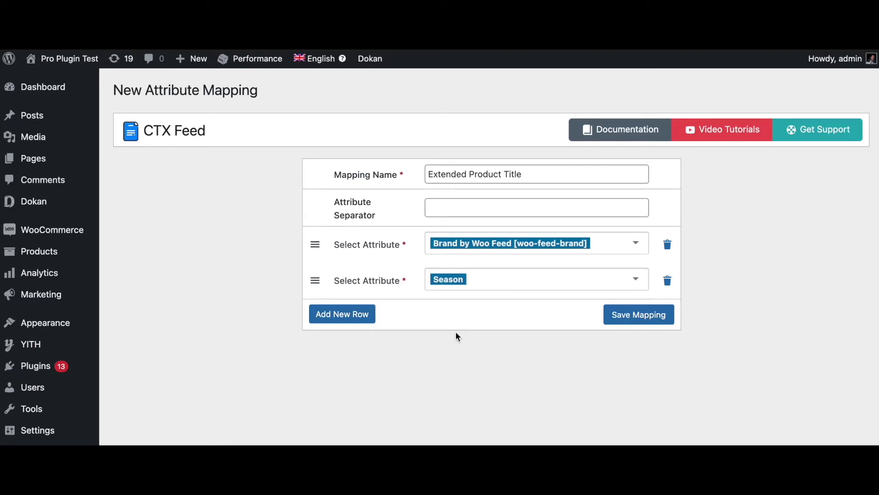
- Add Gender and Product Title as the third and fourth attributes of the mapping
left_click(365, 314)
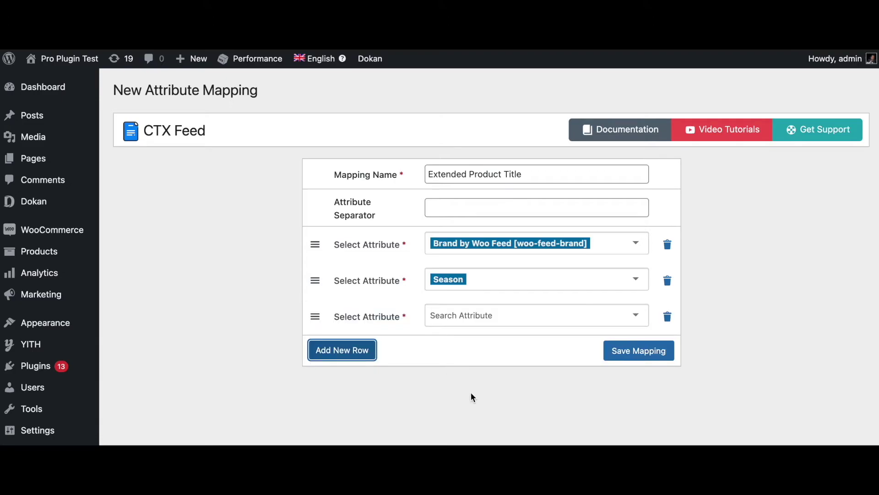
left_click(452, 315)
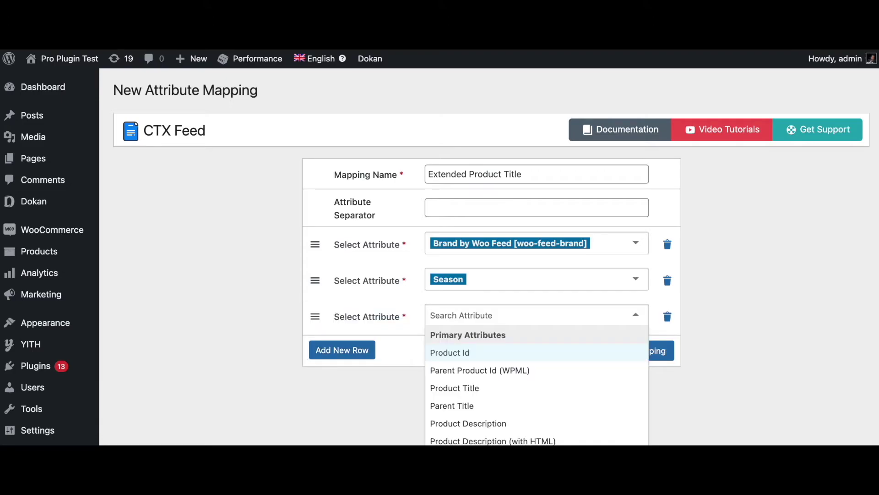
type("ge")
left_click(458, 370)
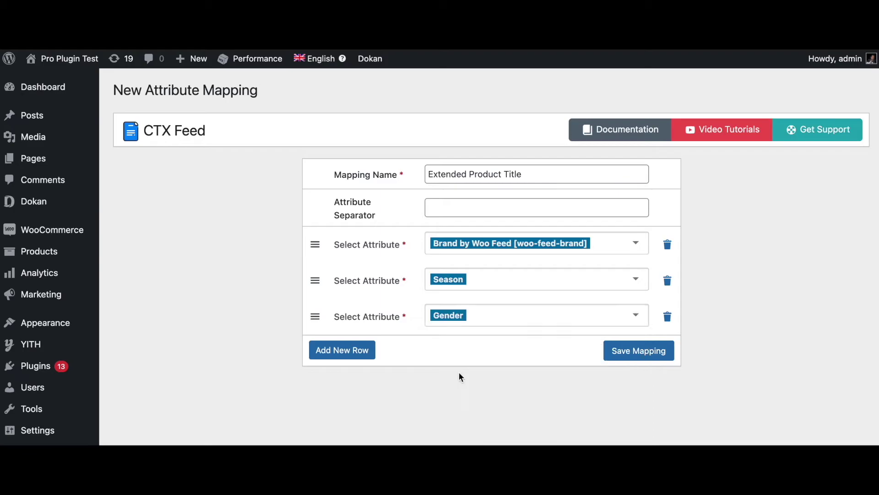
left_click(363, 351)
scroll(479, 414, "down", 2)
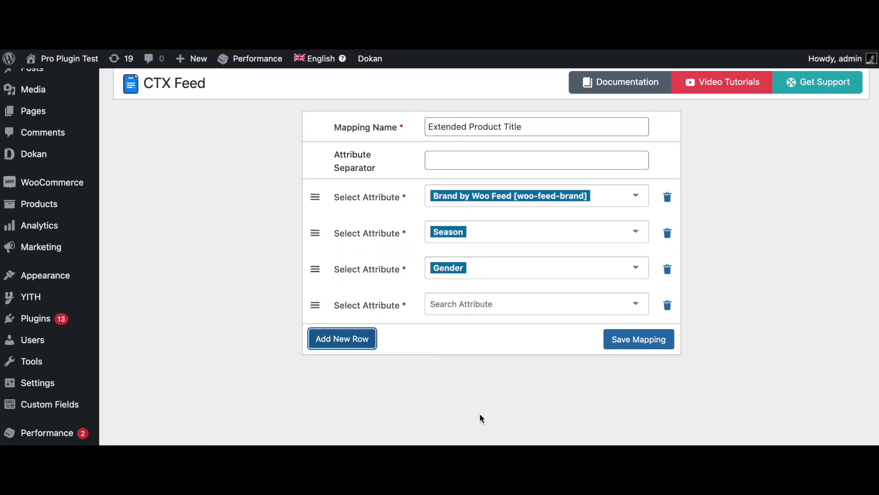
left_click(450, 298)
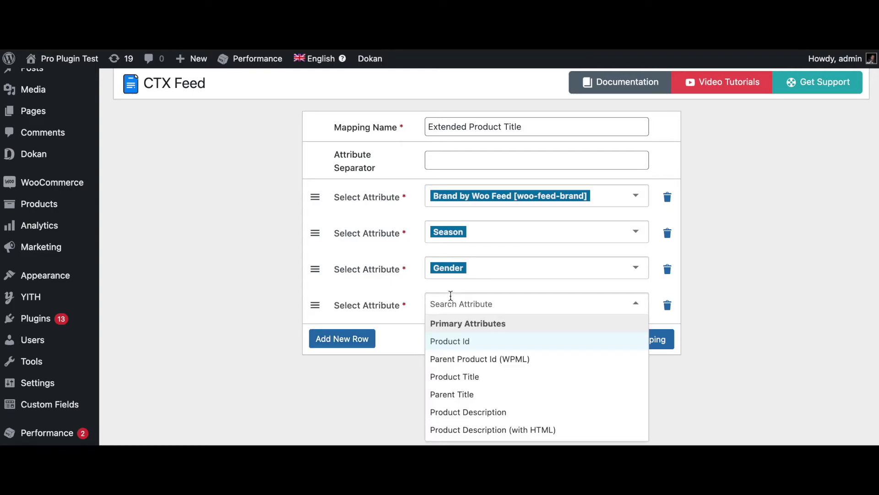
left_click(461, 377)
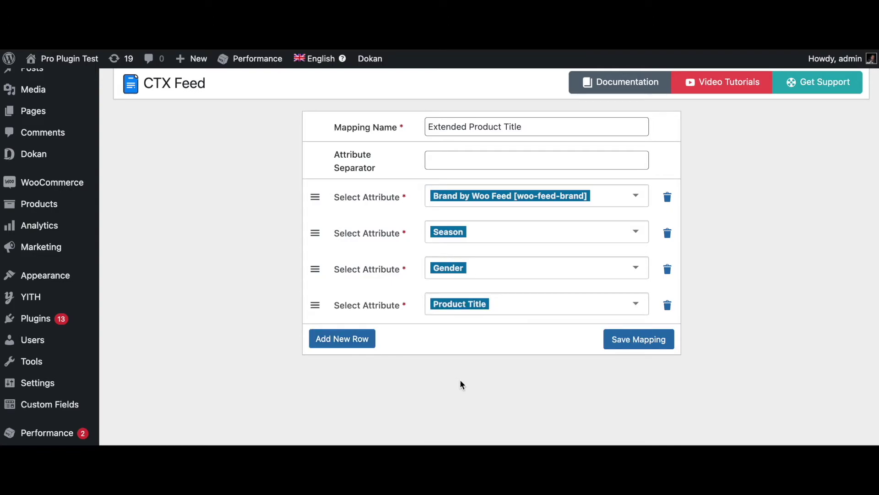
- Add Color and Size as the last two attributes and save the mapping
left_click(346, 341)
left_click(456, 339)
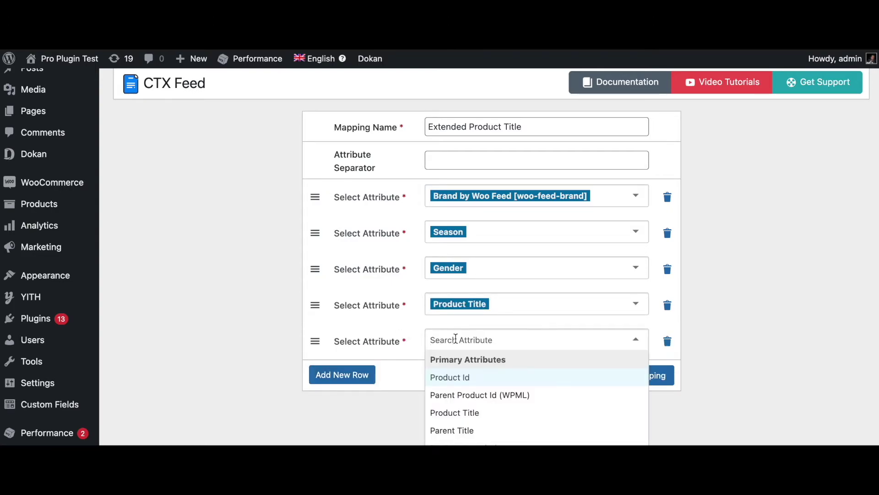
type("col")
left_click(451, 393)
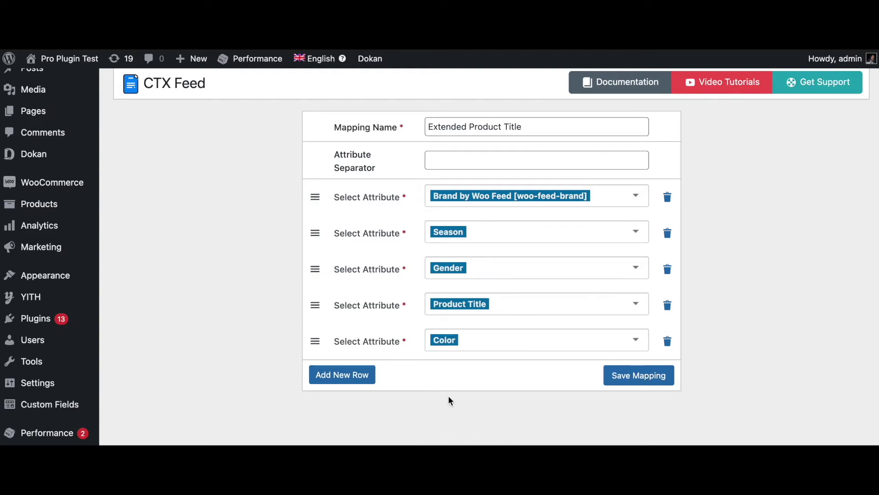
left_click(367, 378)
scroll(477, 417, "down", 1)
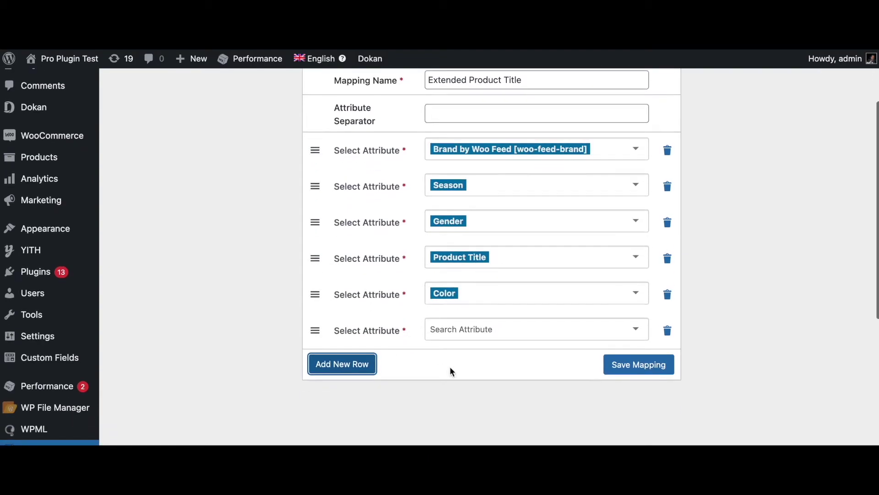
left_click(440, 332)
type("size")
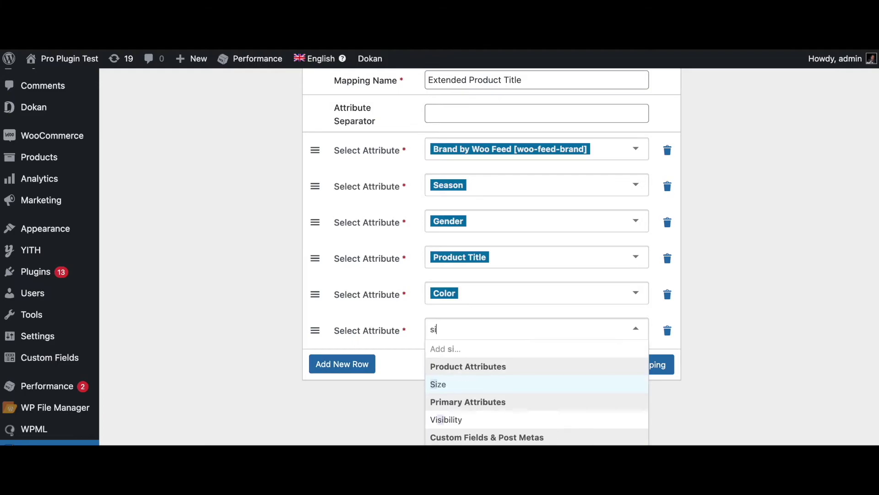
left_click(448, 383)
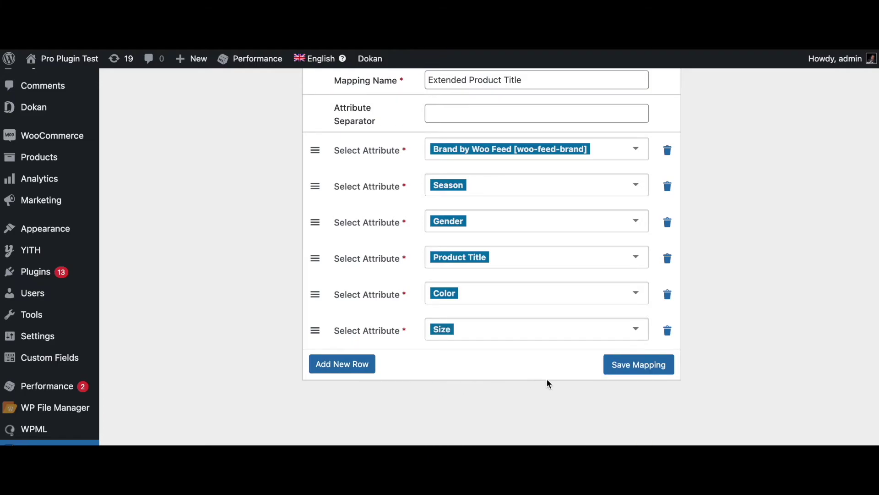
left_click(653, 368)
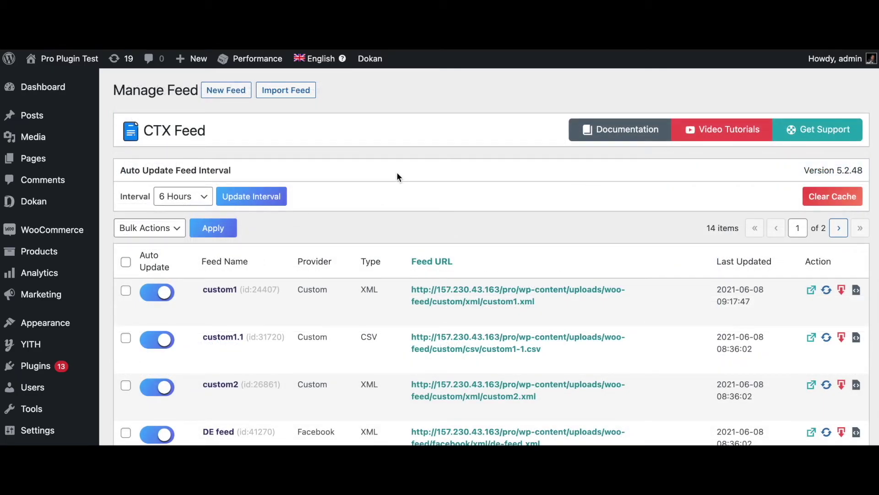
- Open the custom1 feed, set its title attribute's value to the Extended Product Title mapping and regenerate the feed
left_click(211, 292)
scroll(603, 347, "down", 15)
scroll(602, 347, "up", 1)
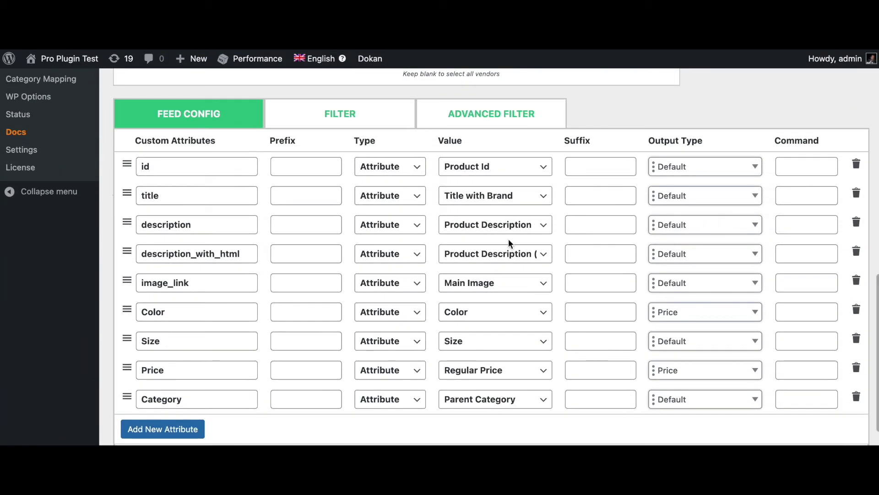
left_click(482, 197)
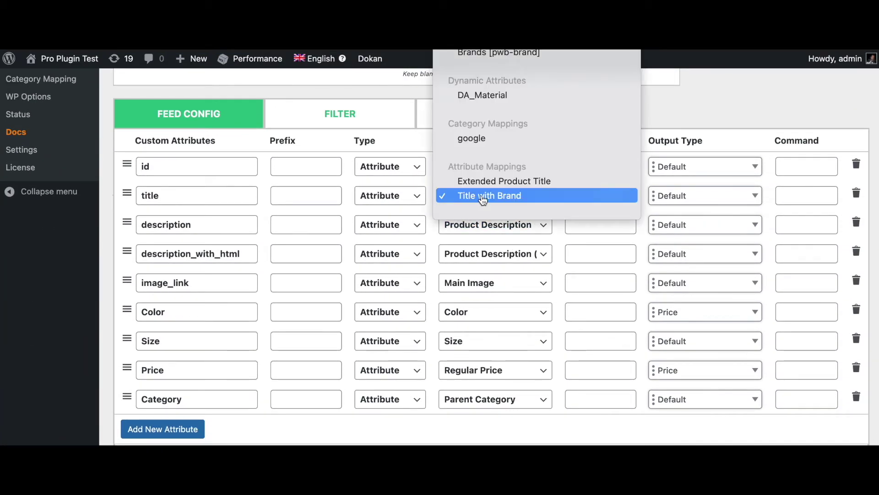
left_click(482, 185)
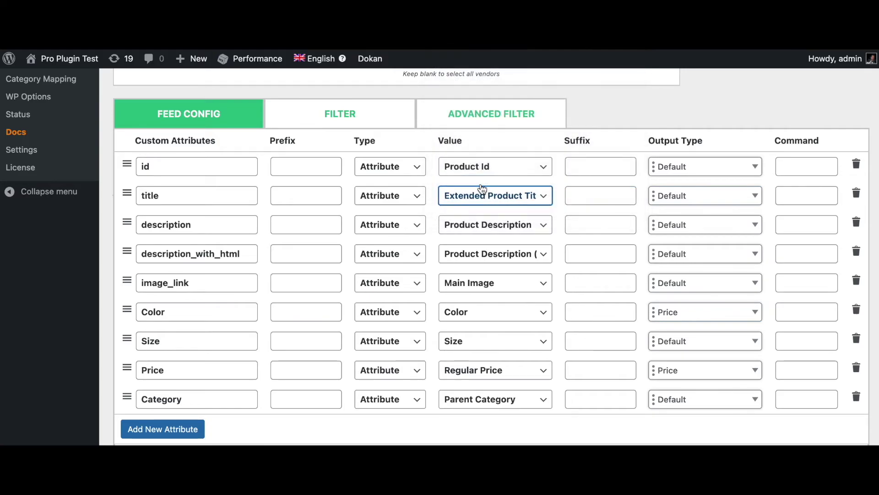
scroll(663, 302, "down", 1)
left_click(773, 424)
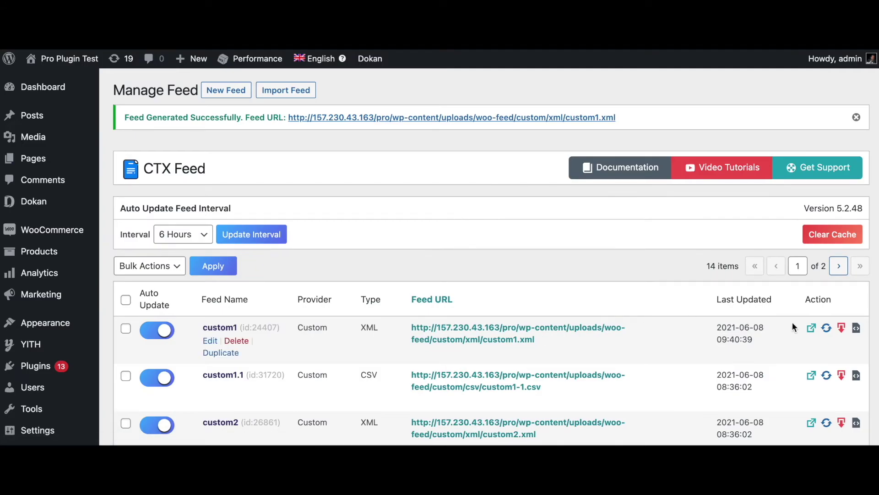
- Download the regenerated custom1 feed file and examine the parts of the first product's extended title
left_click(841, 327)
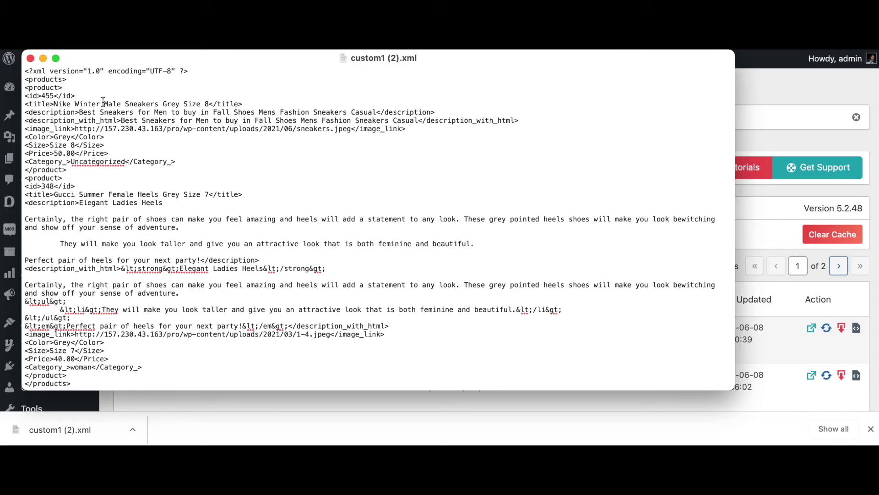
left_click_drag(54, 103, 209, 104)
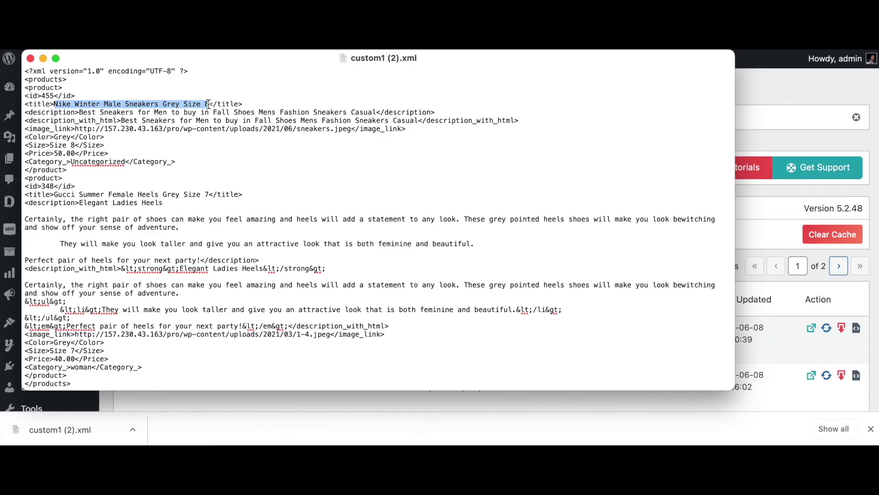
left_click(264, 102)
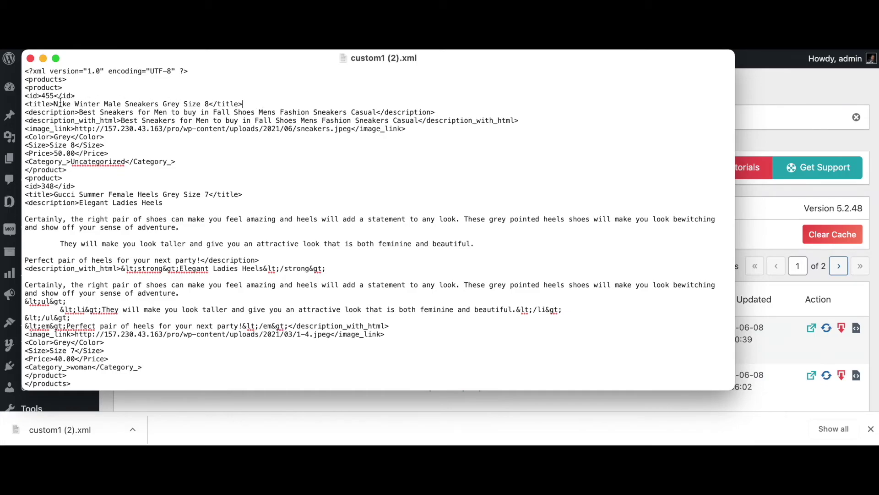
left_click_drag(60, 102, 93, 103)
- Highlight the second product's title and the first product's title in the XML file, and return to the attribute mapping list
left_click_drag(54, 194, 212, 197)
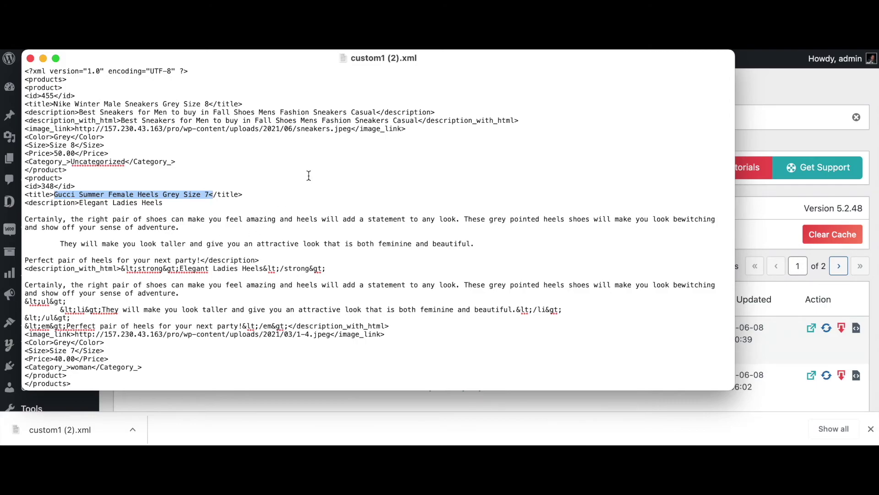
left_click(210, 182)
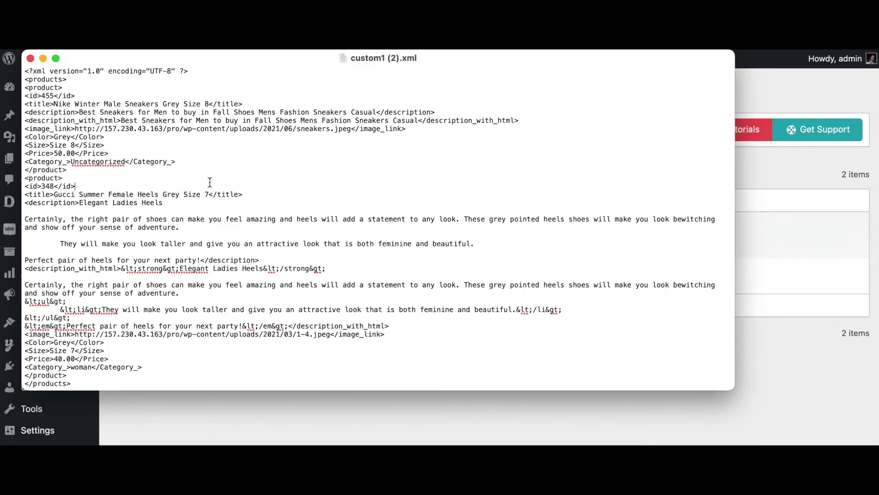
left_click_drag(54, 104, 210, 106)
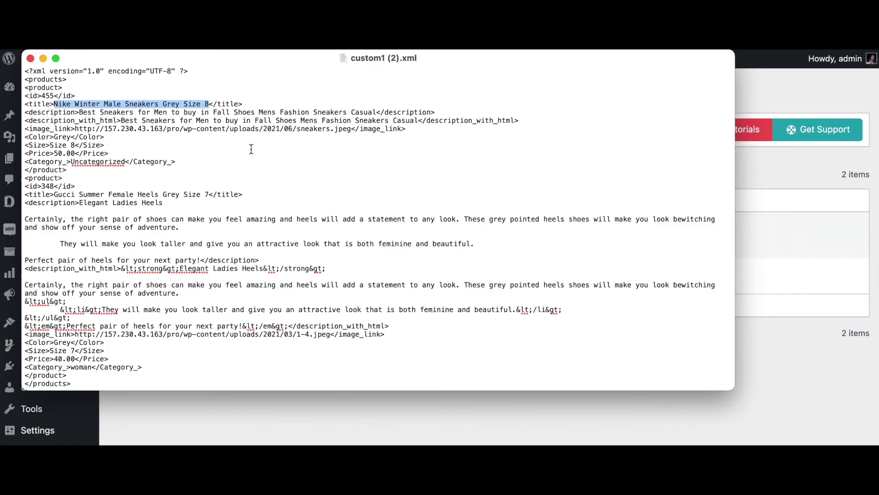
key("super+Tab")
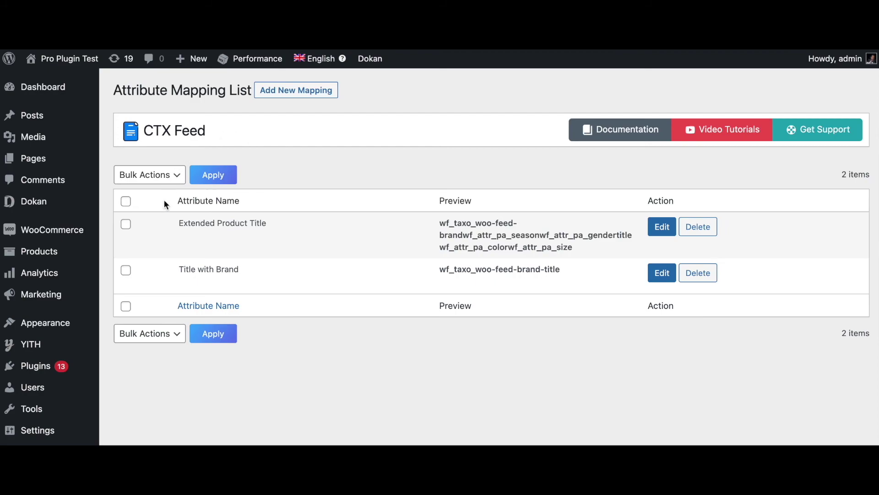